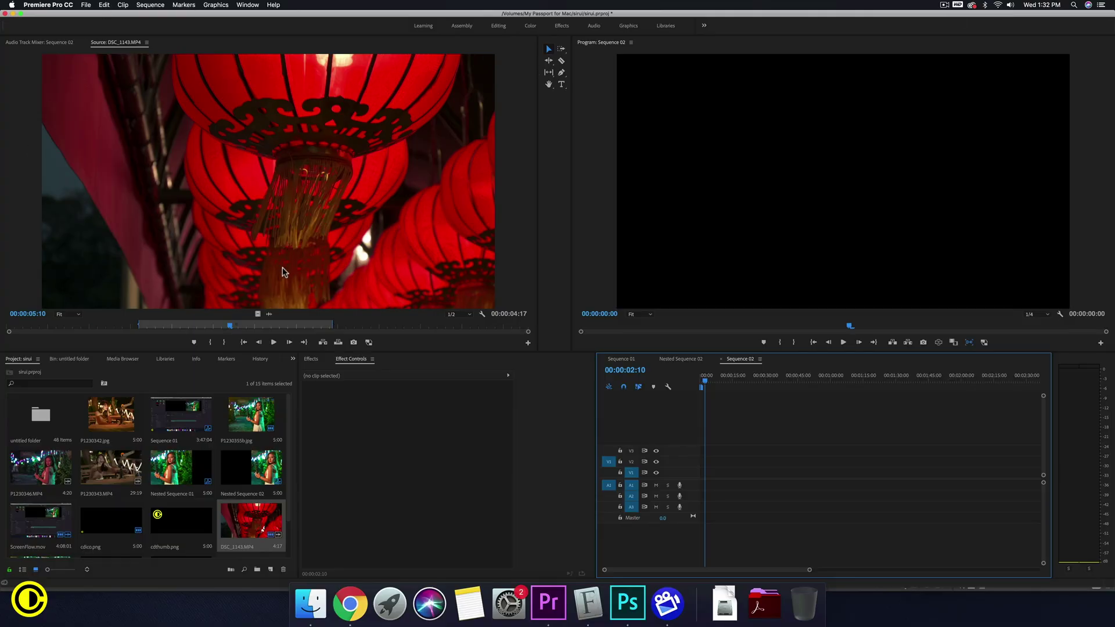
Step: Place DSC_1143's video alone on V1 of Sequence 02 and set its Scale to 26
left_click_drag(258, 314, 709, 472)
left_click(713, 383)
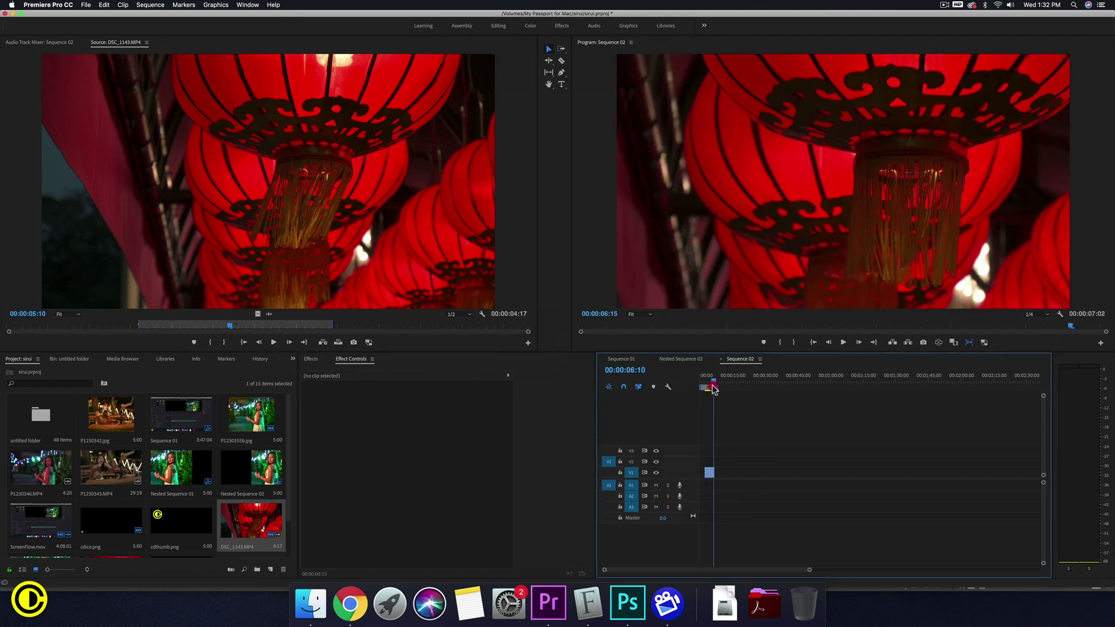
left_click_drag(713, 390, 709, 380)
left_click(708, 472)
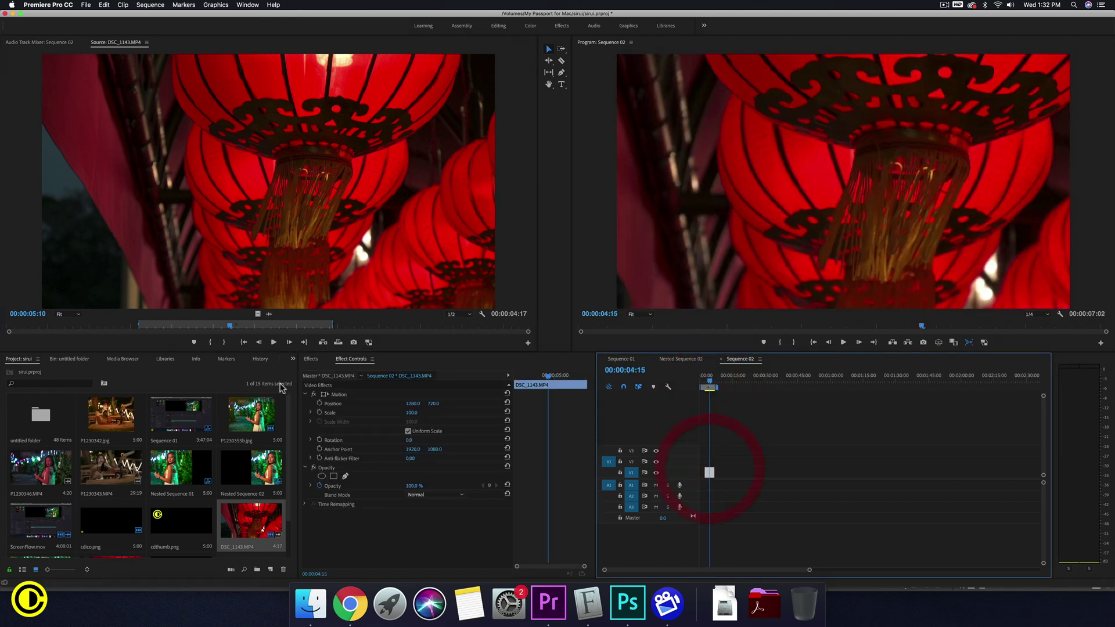
left_click_drag(411, 412, 368, 412)
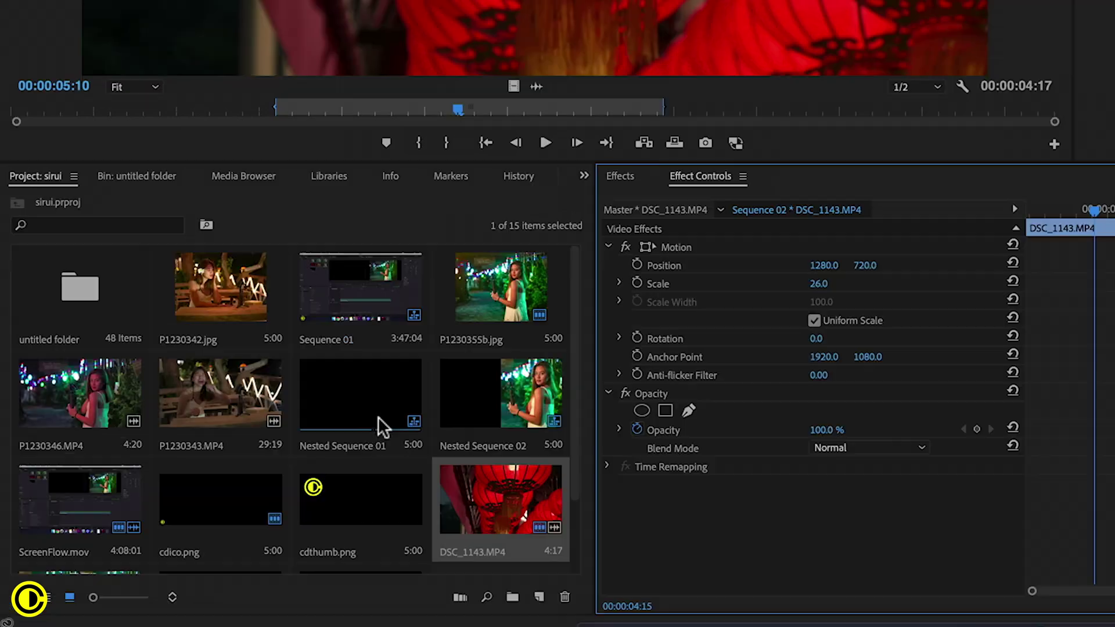
Step: Create a bright cyan Color Matte at hue 190° and place it on the sequence's bottom track
left_click(539, 603)
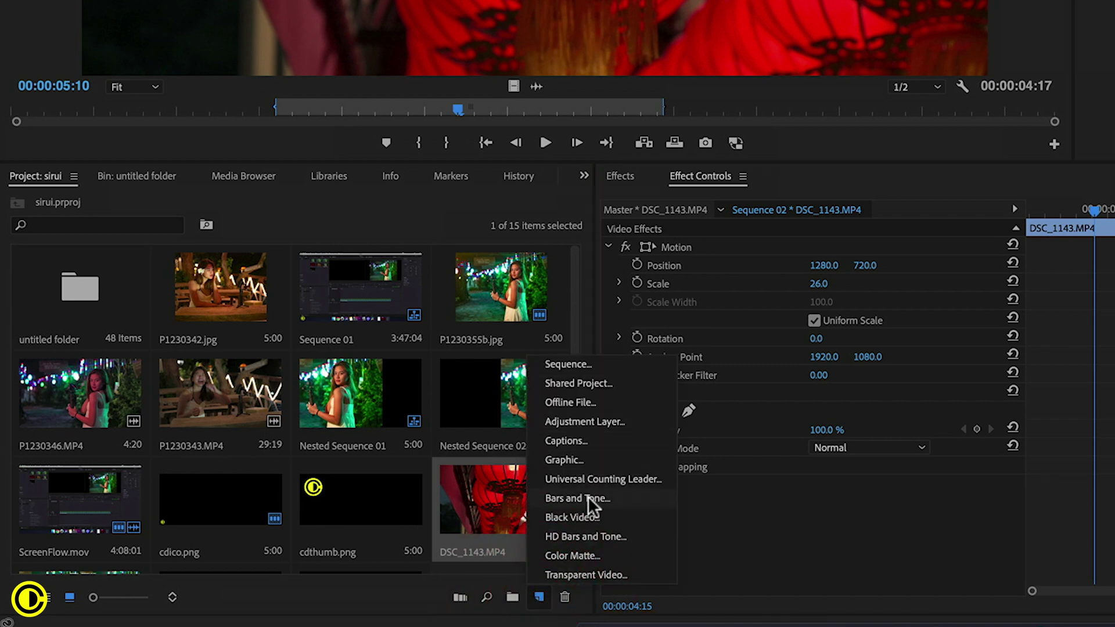
left_click(583, 556)
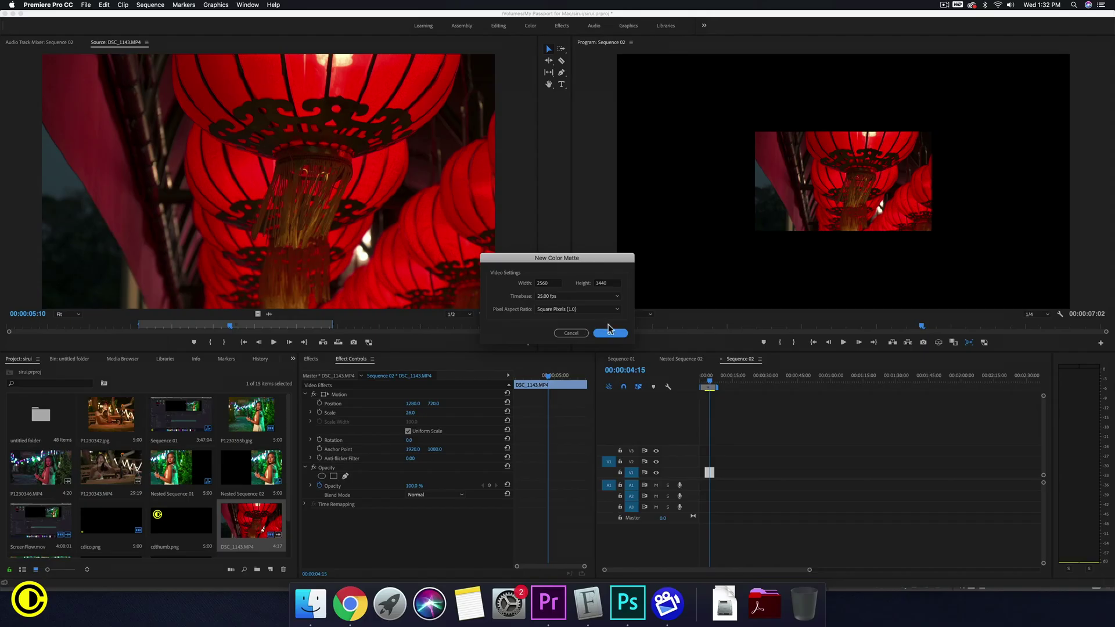
left_click(616, 332)
left_click(578, 200)
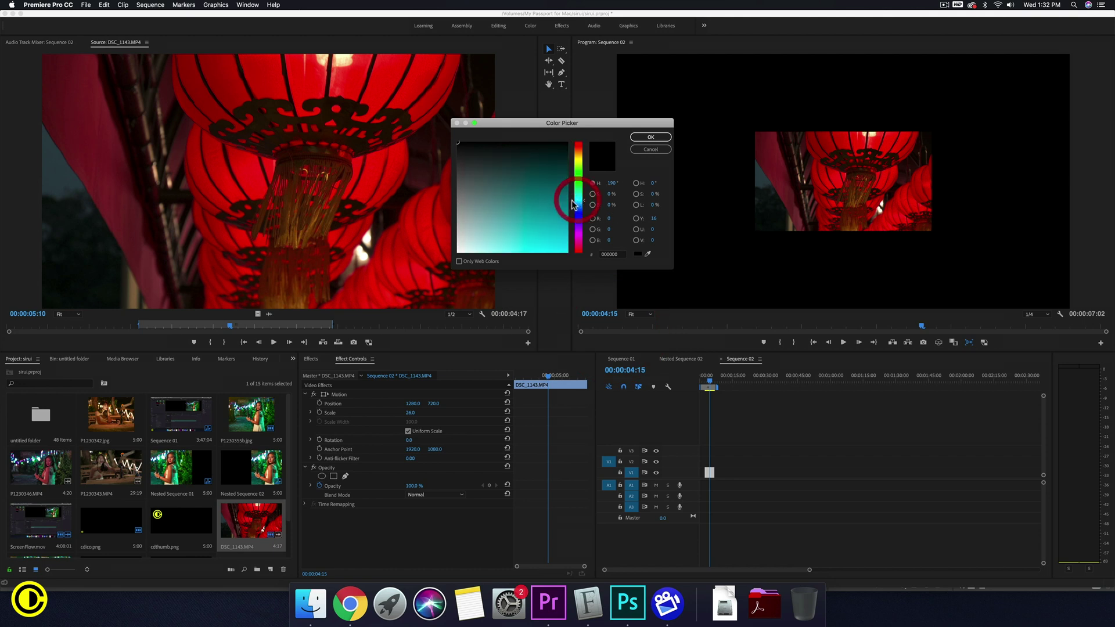
left_click_drag(560, 199, 568, 218)
left_click(568, 257)
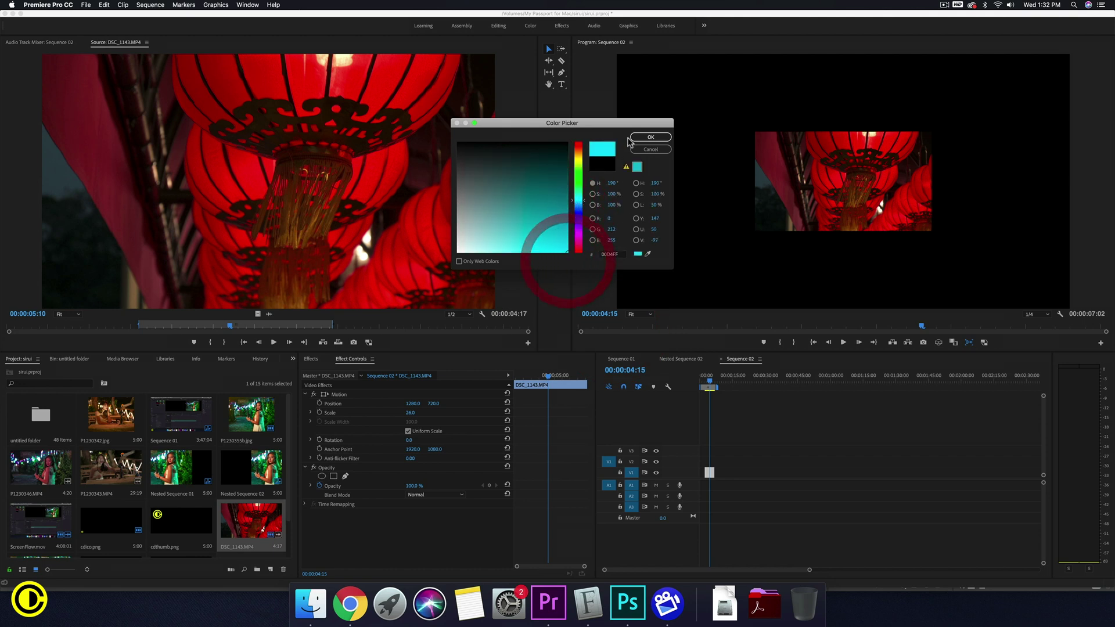
left_click(650, 138)
left_click(577, 317)
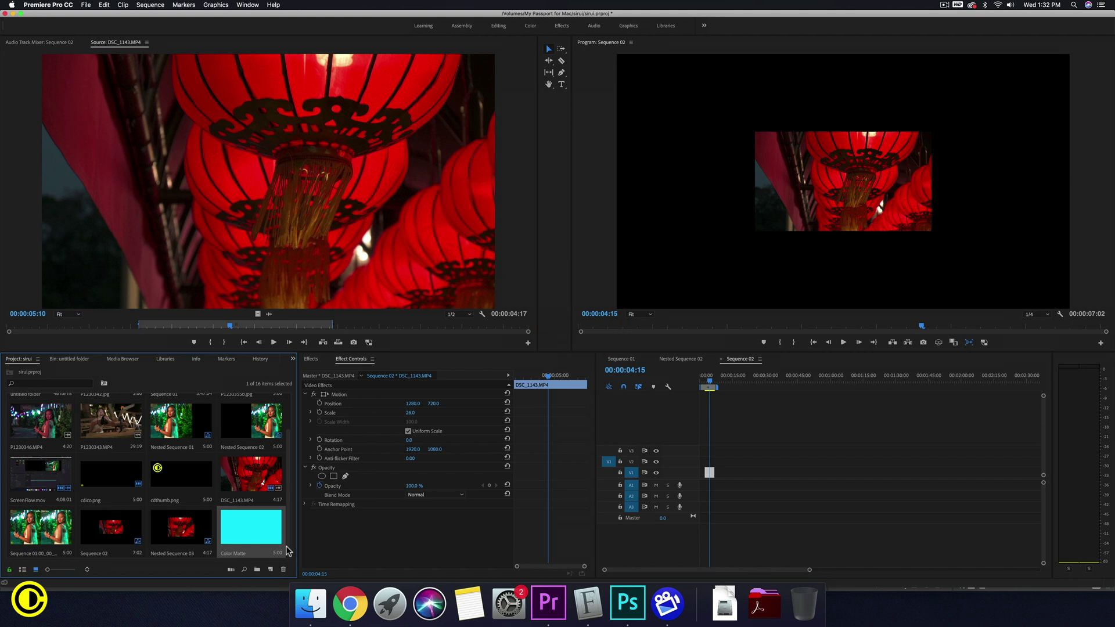
left_click_drag(247, 525, 719, 471)
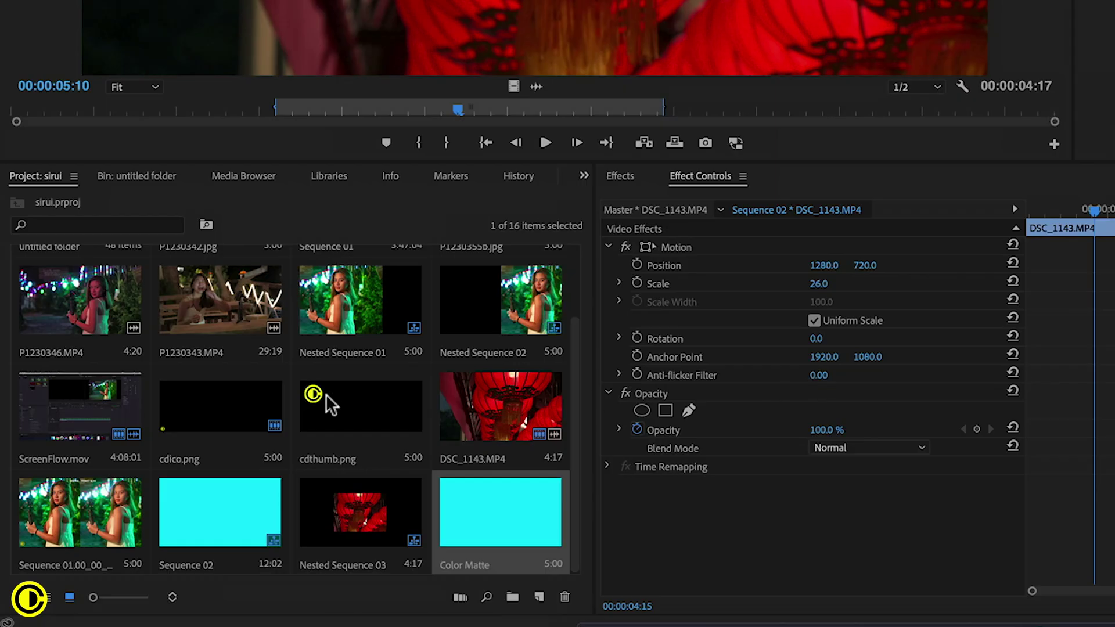
Step: Create a Black Video item with default settings and add it to Sequence 02
left_click(539, 598)
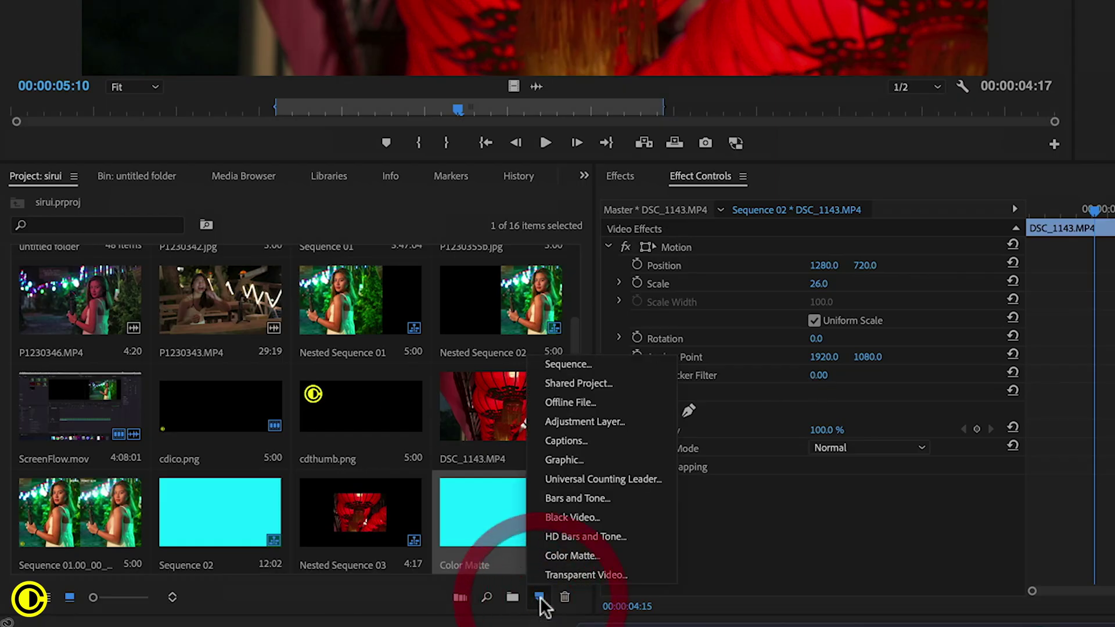
left_click(570, 515)
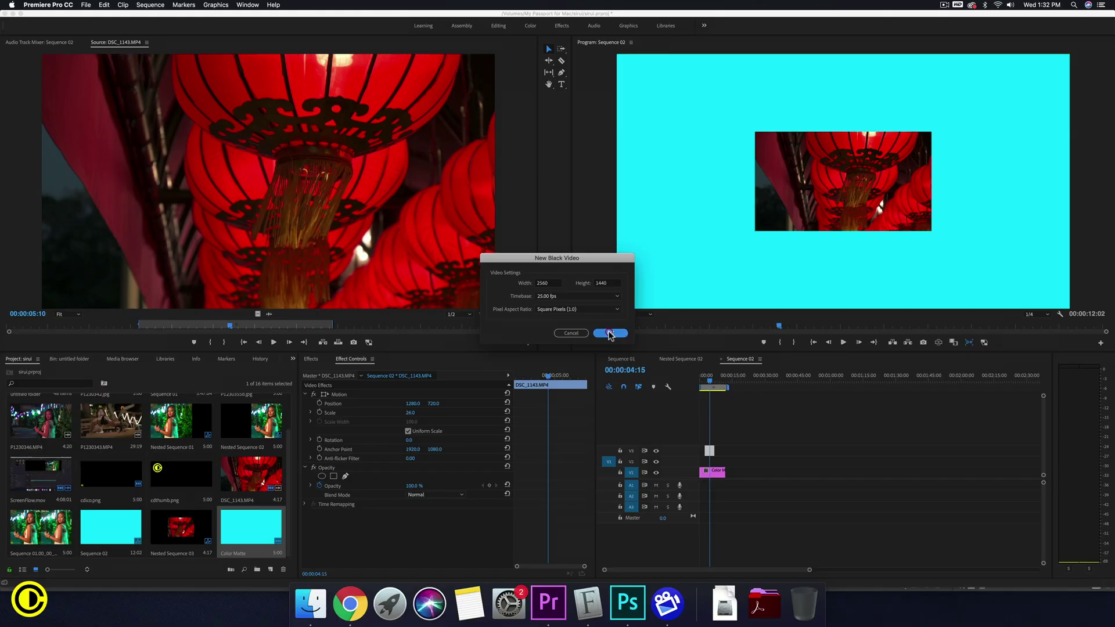
left_click(609, 333)
left_click_drag(16, 540, 707, 461)
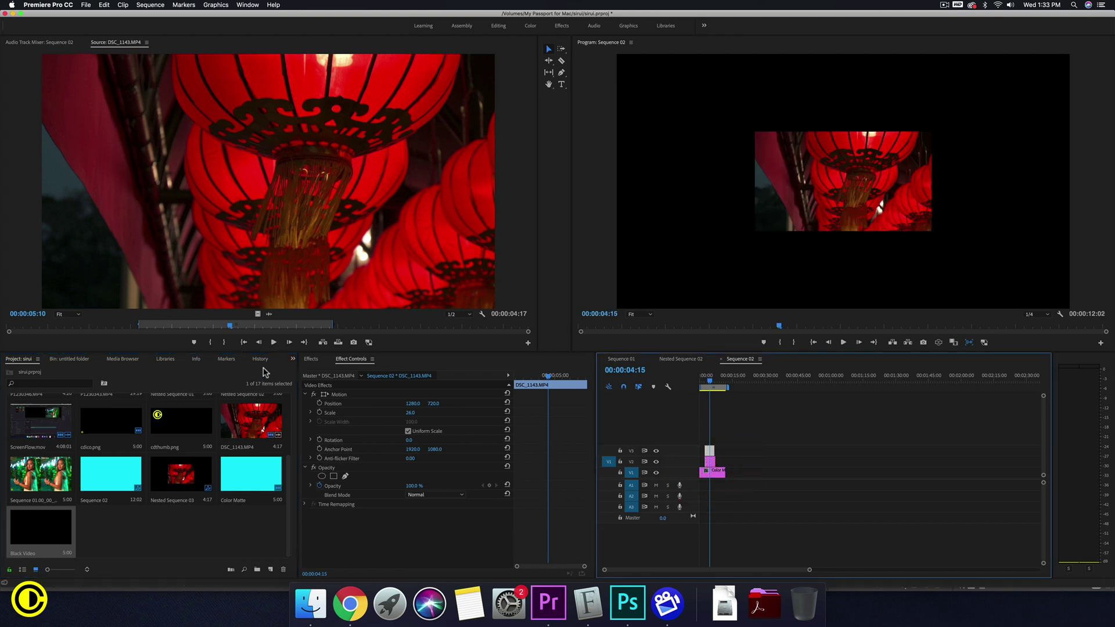
Step: Search the effects for 'gri' and apply Grid to the Black Video clip
left_click(311, 359)
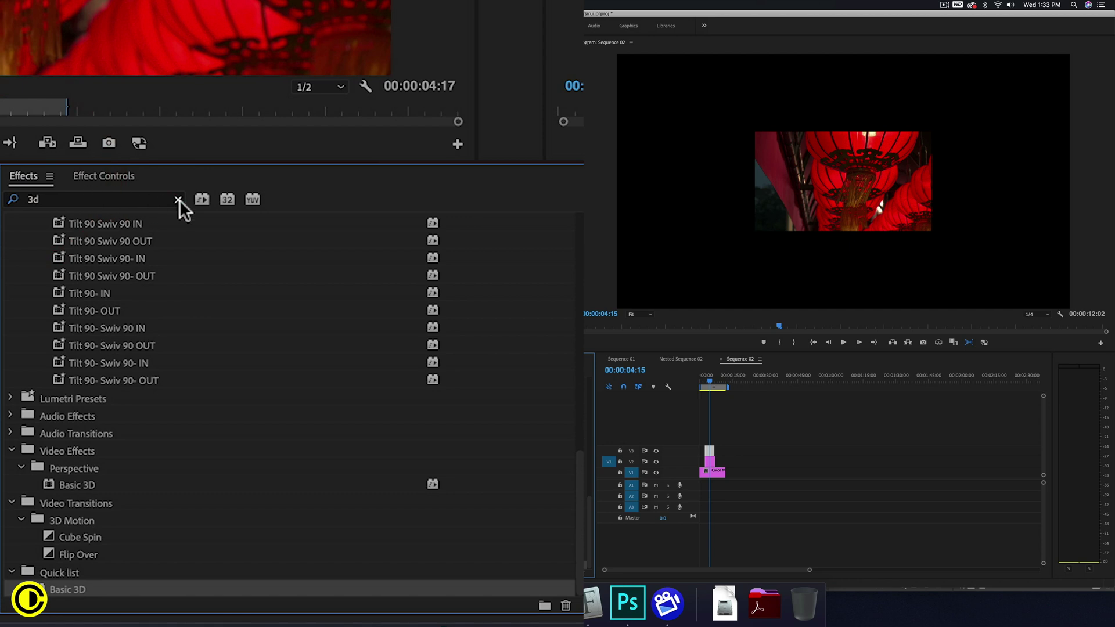
left_click(177, 200)
left_click(137, 197)
type("gri")
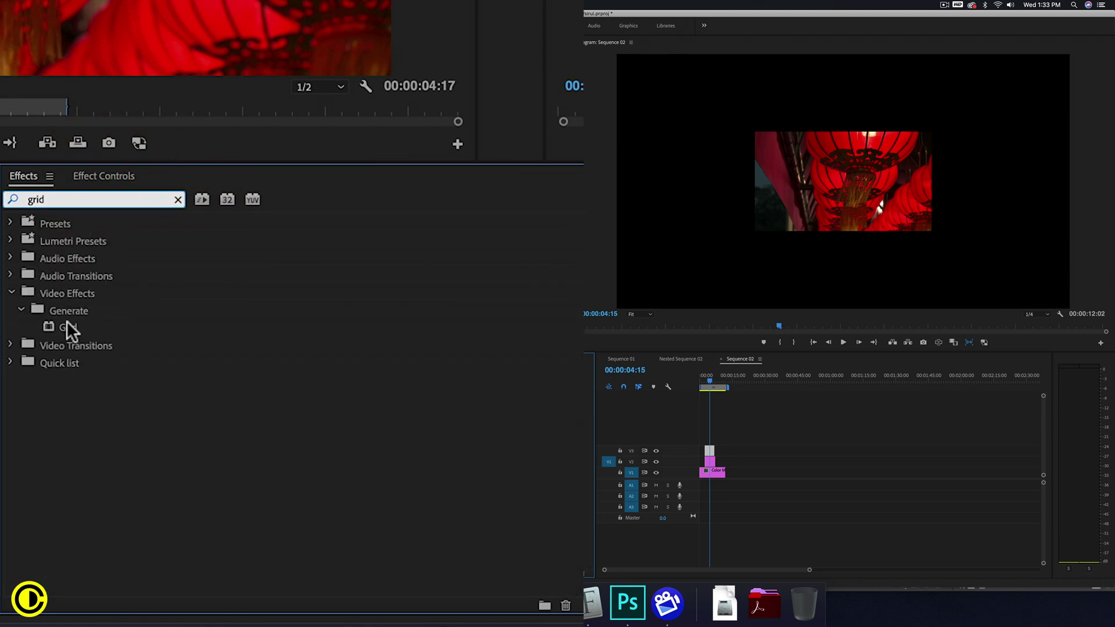
left_click_drag(66, 327, 710, 461)
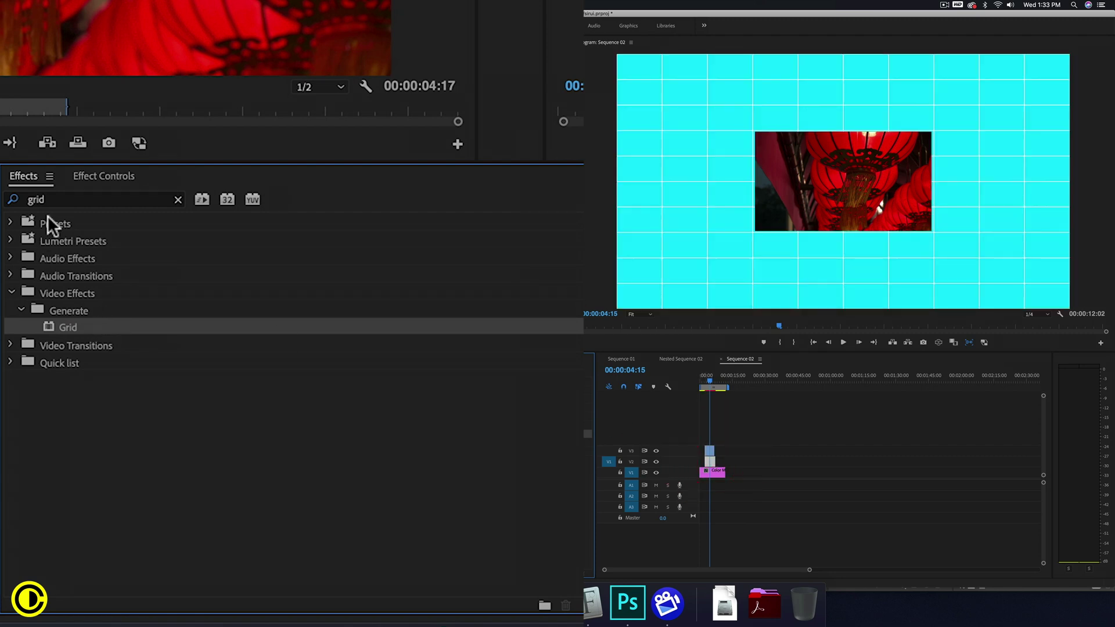
Step: Search the effects for 'crop' and apply Crop to the Black Video clip
left_click(178, 200)
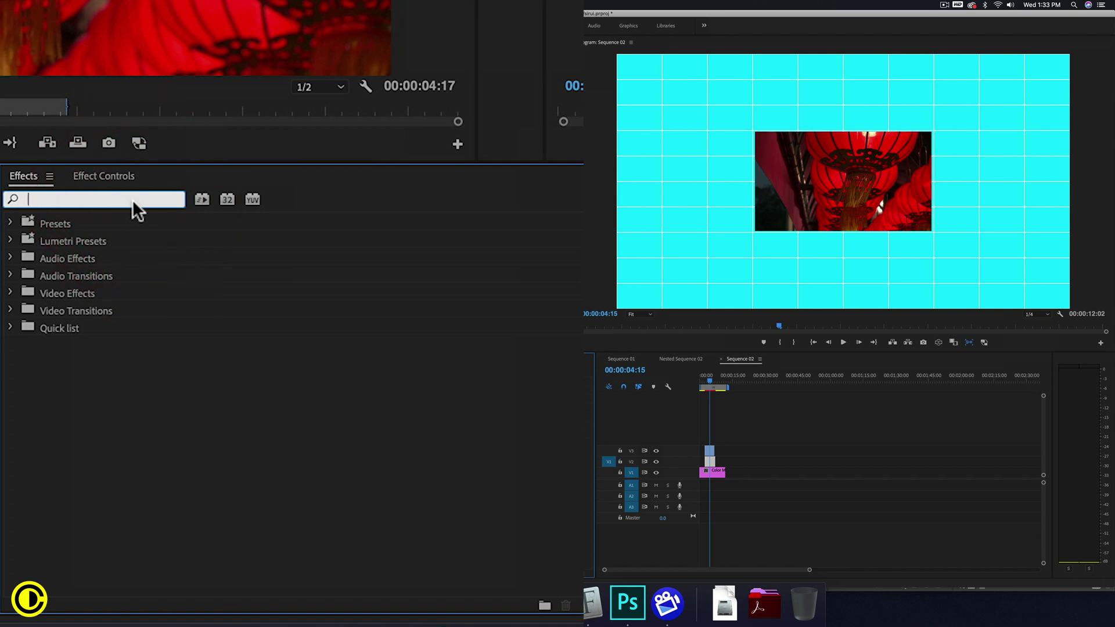
type("crop")
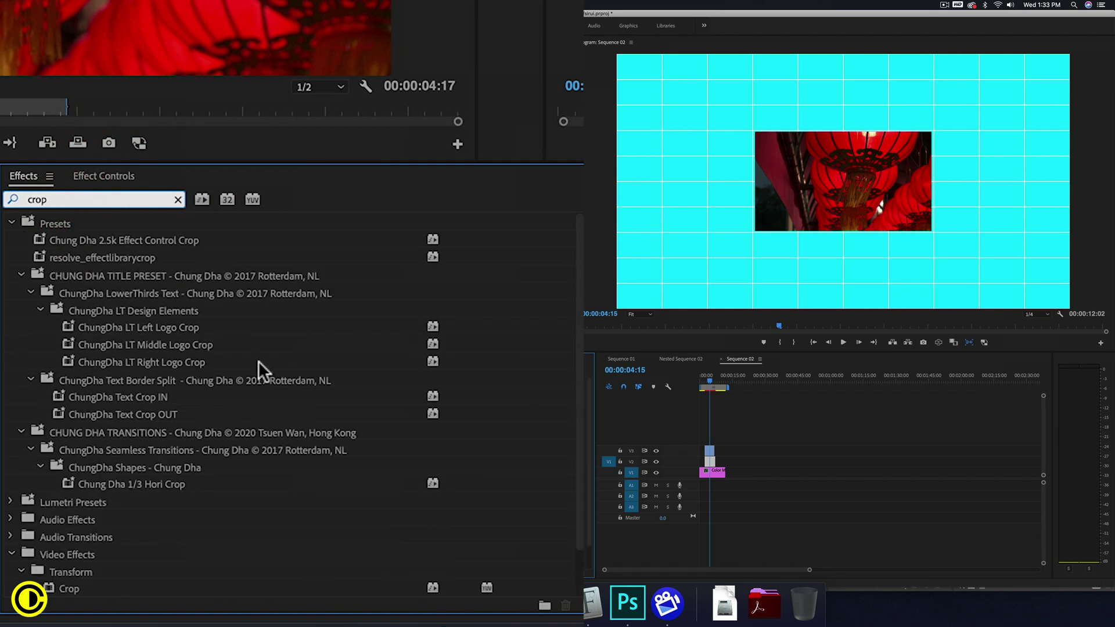
left_click_drag(69, 588, 710, 461)
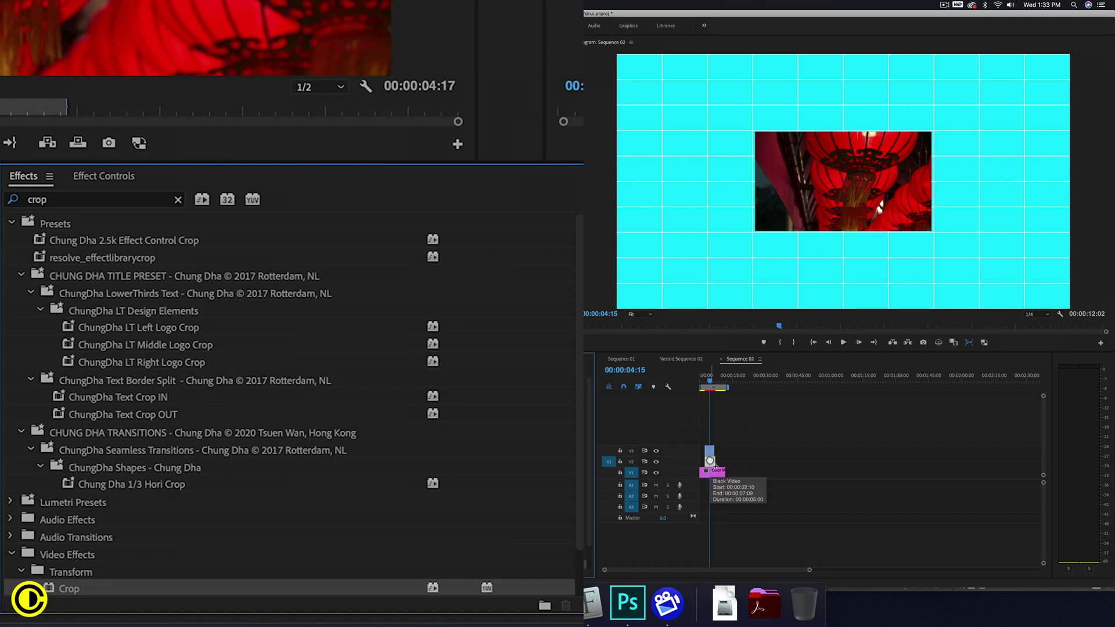
Step: Set the Grid's blending mode to Stencil Alpha and its size mode to Width & Height Sliders
left_click(113, 176)
scroll(128, 277, "down", 5)
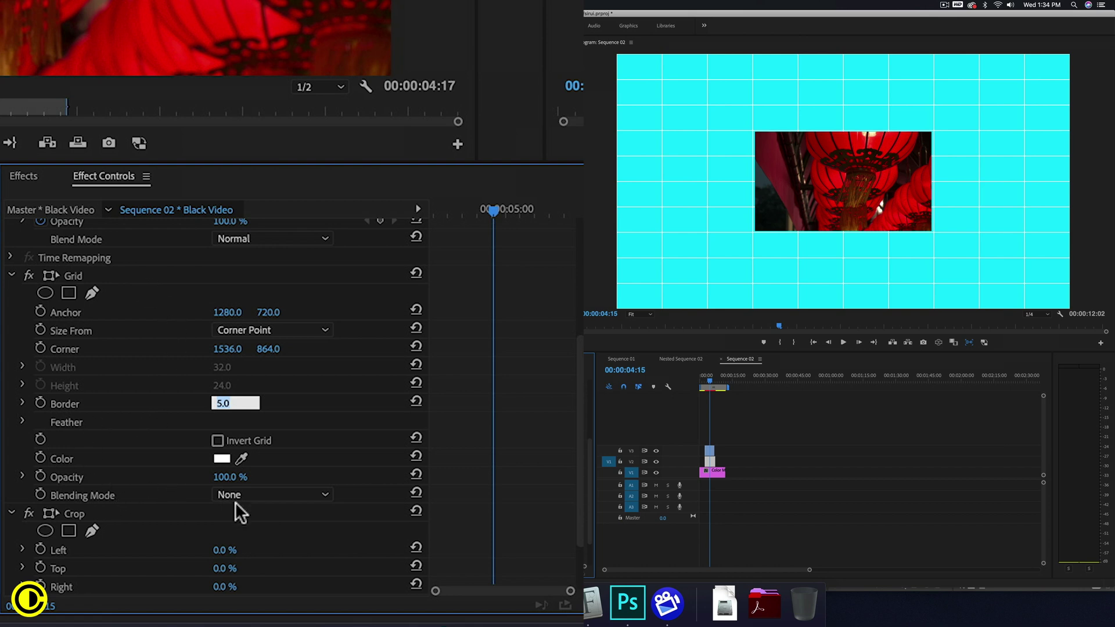
left_click(251, 500)
left_click(252, 498)
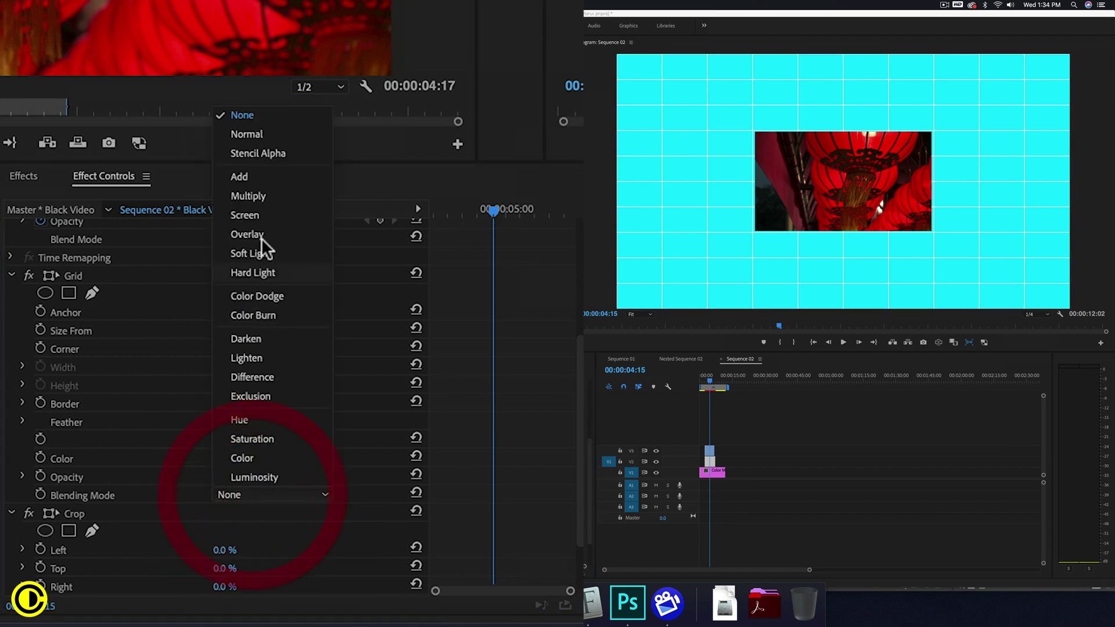
left_click(268, 155)
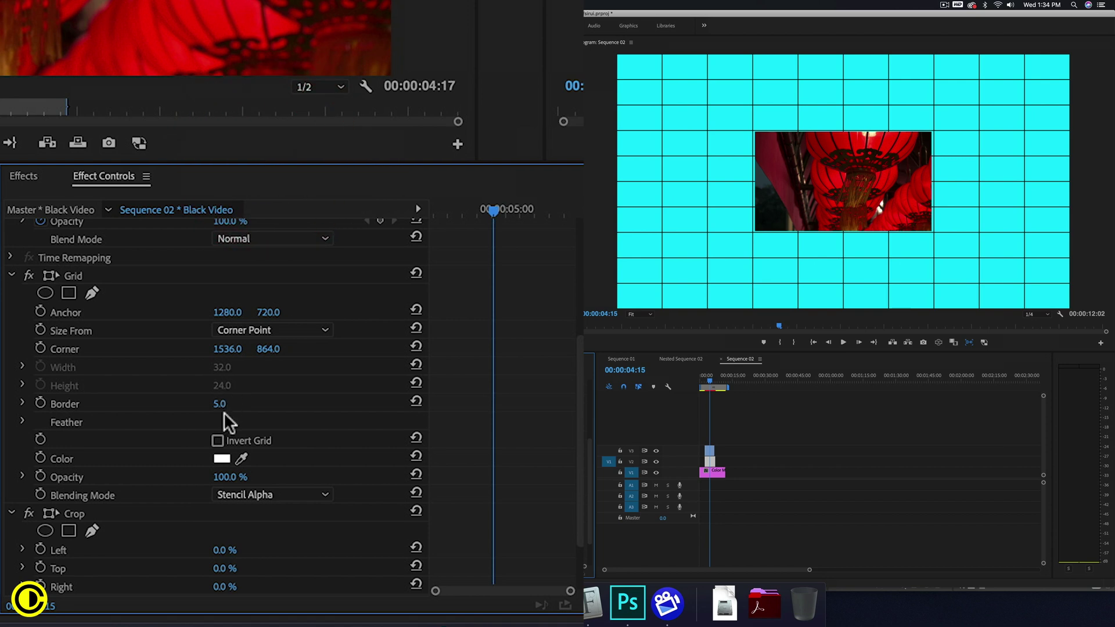
left_click(230, 329)
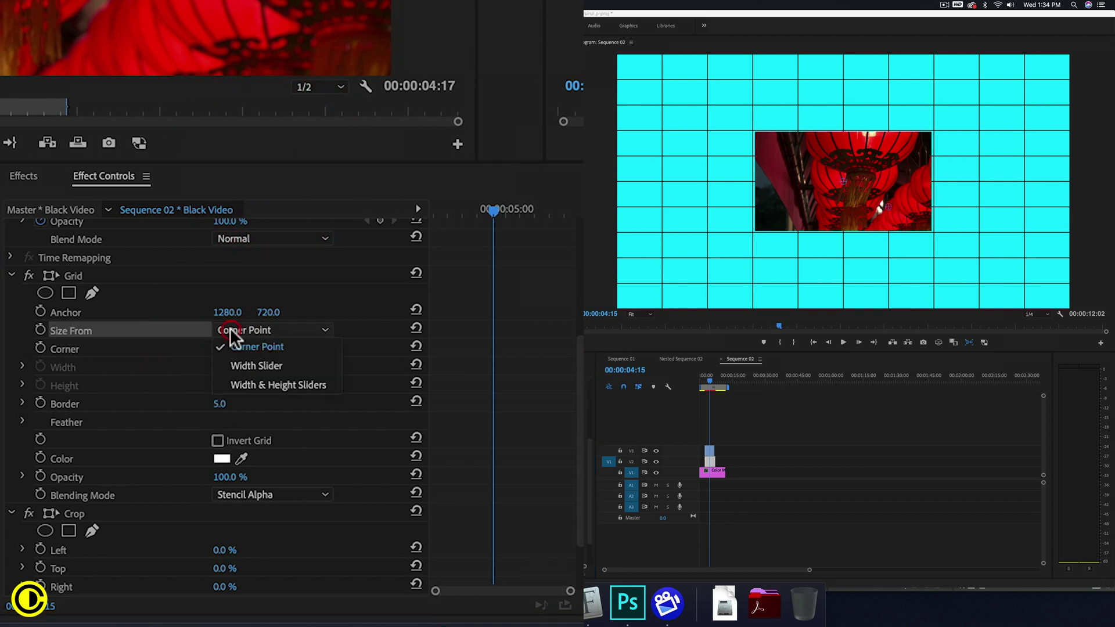
left_click(259, 384)
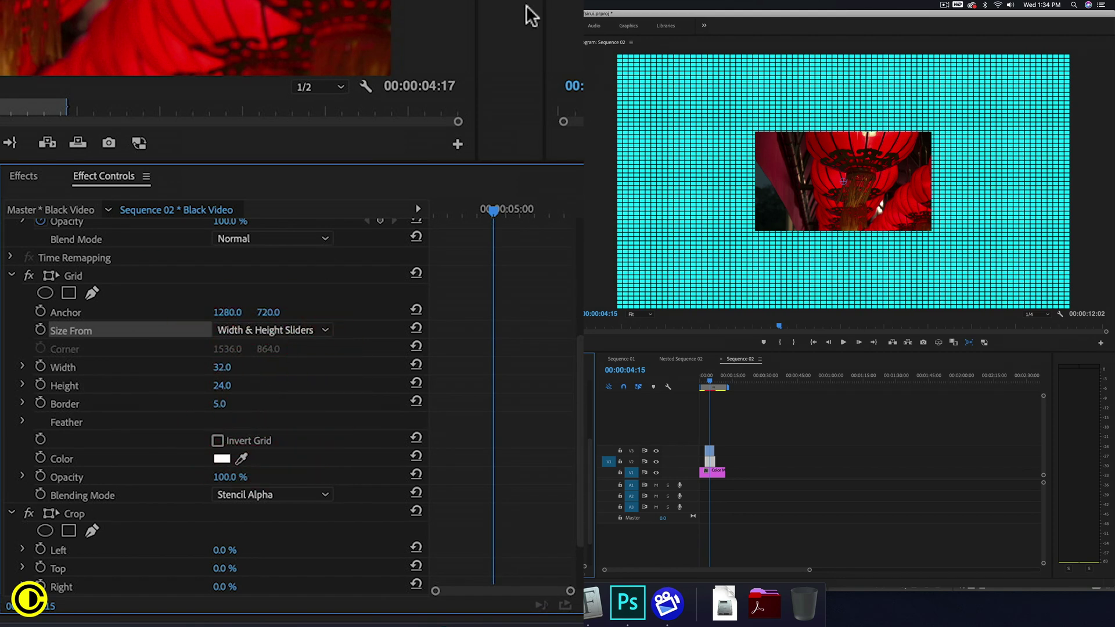
Step: Adjust the Grid cells to width 72 and height 95 with a border of 46
left_click_drag(221, 367, 252, 367)
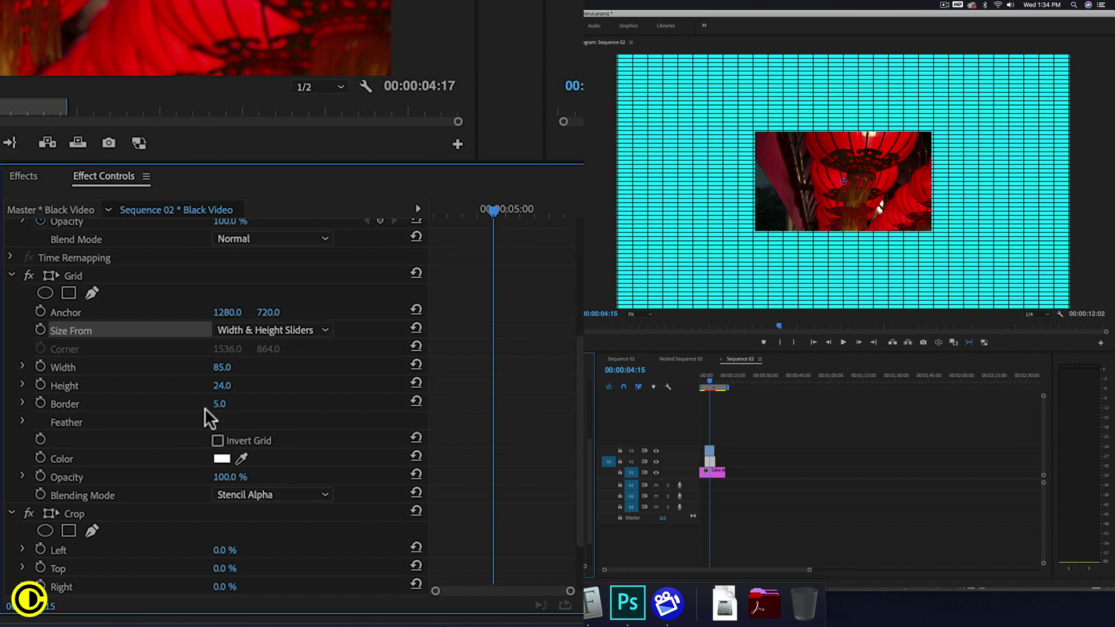
left_click(219, 403)
type("20")
key("Return")
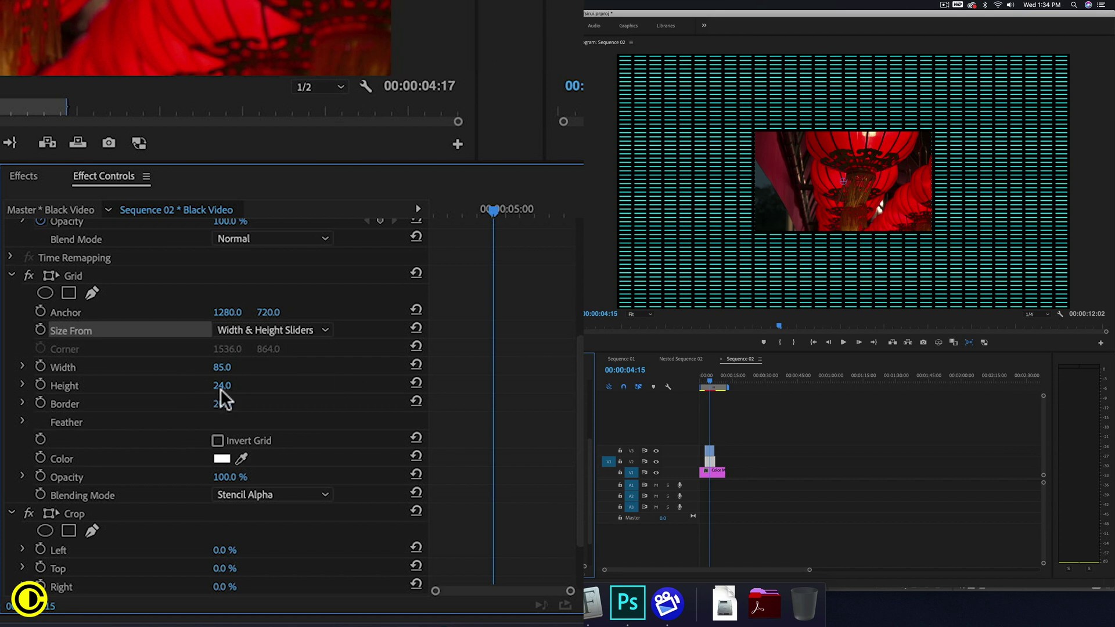
left_click_drag(222, 367, 215, 367)
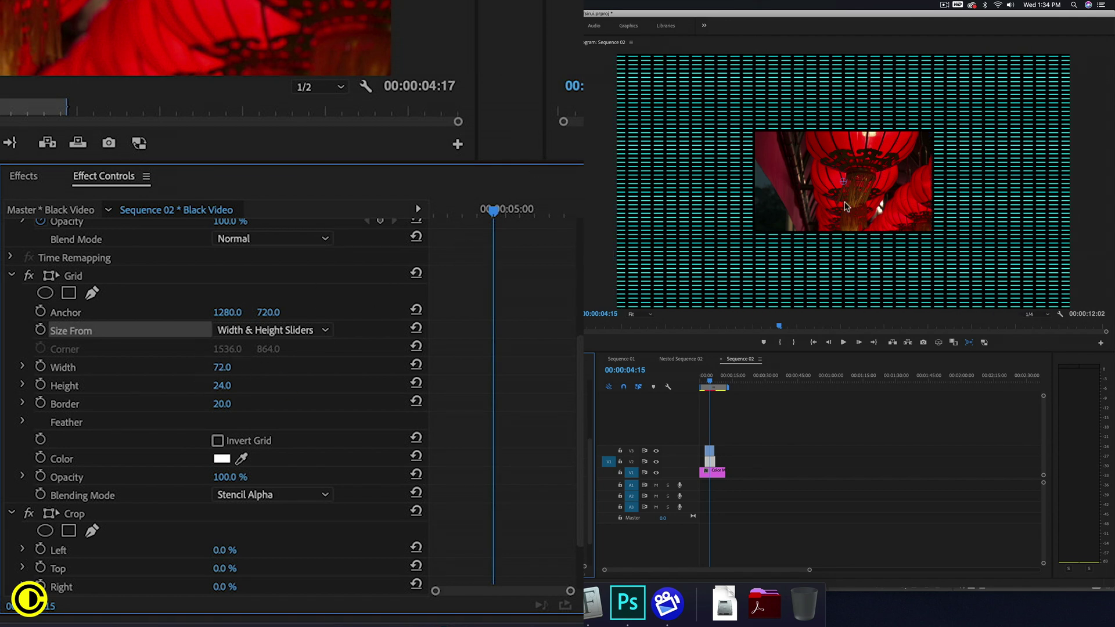
mouse_move(226, 392)
left_mouse_down()
mouse_move(260, 391)
mouse_move(217, 405)
mouse_move(232, 405)
left_mouse_up()
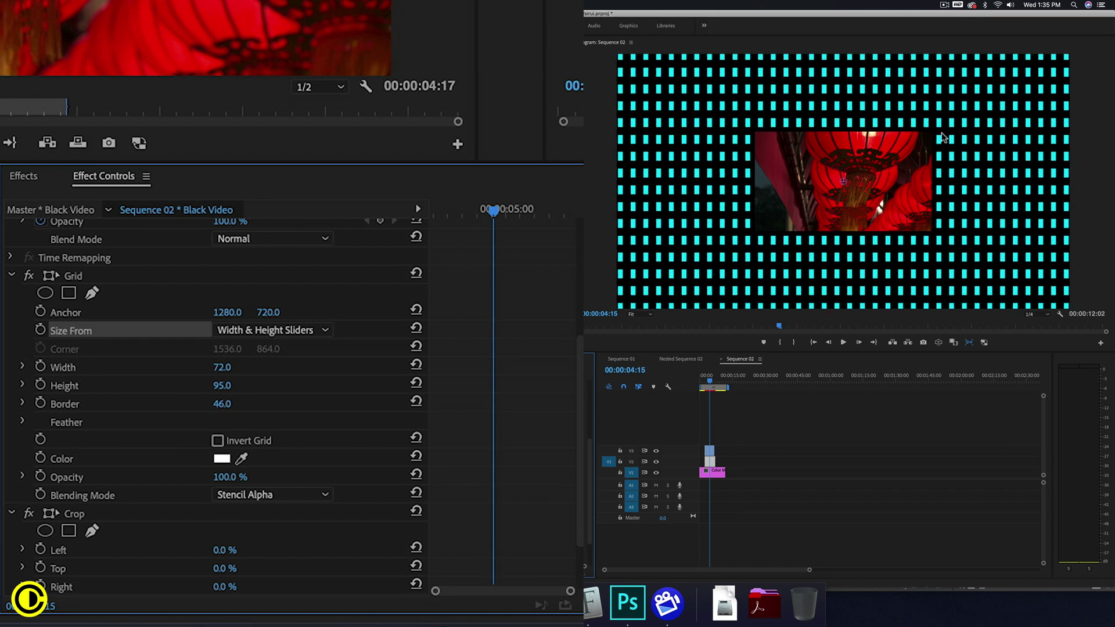
Step: Crop 30% off the left and right of the black layer
scroll(377, 406, "down", 3)
left_click(348, 439)
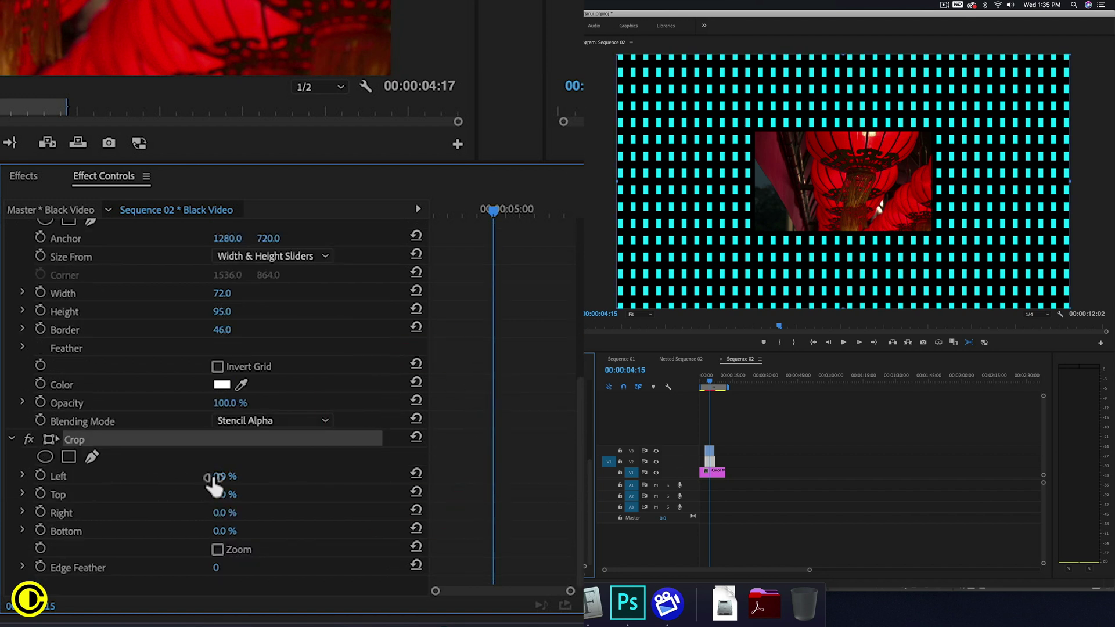
left_click_drag(227, 477, 244, 477)
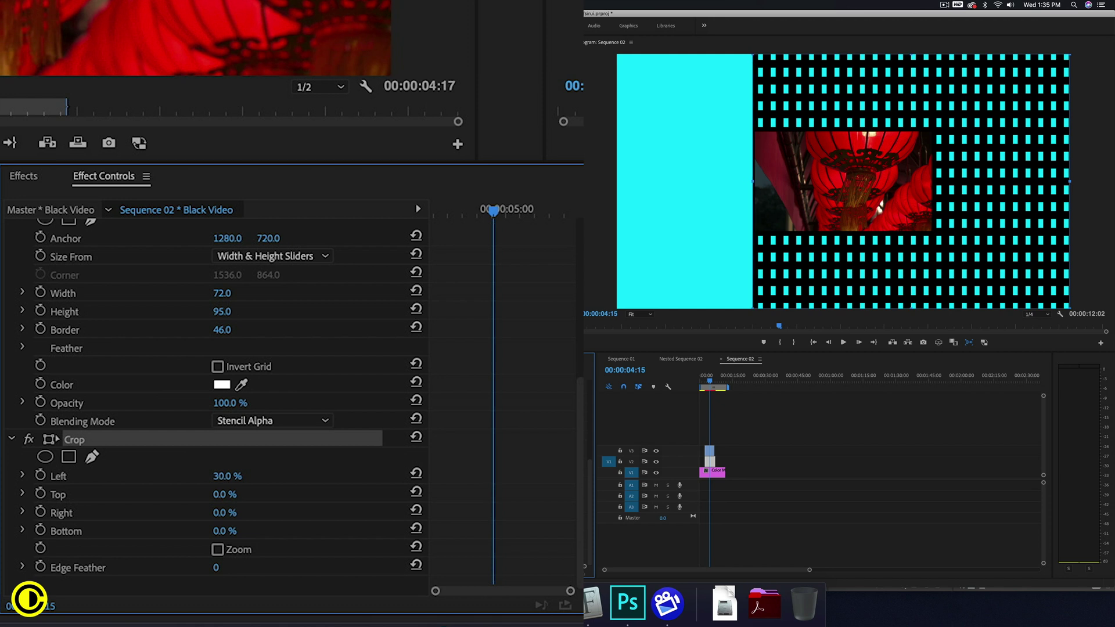
left_click(224, 513)
type("30")
key("Return")
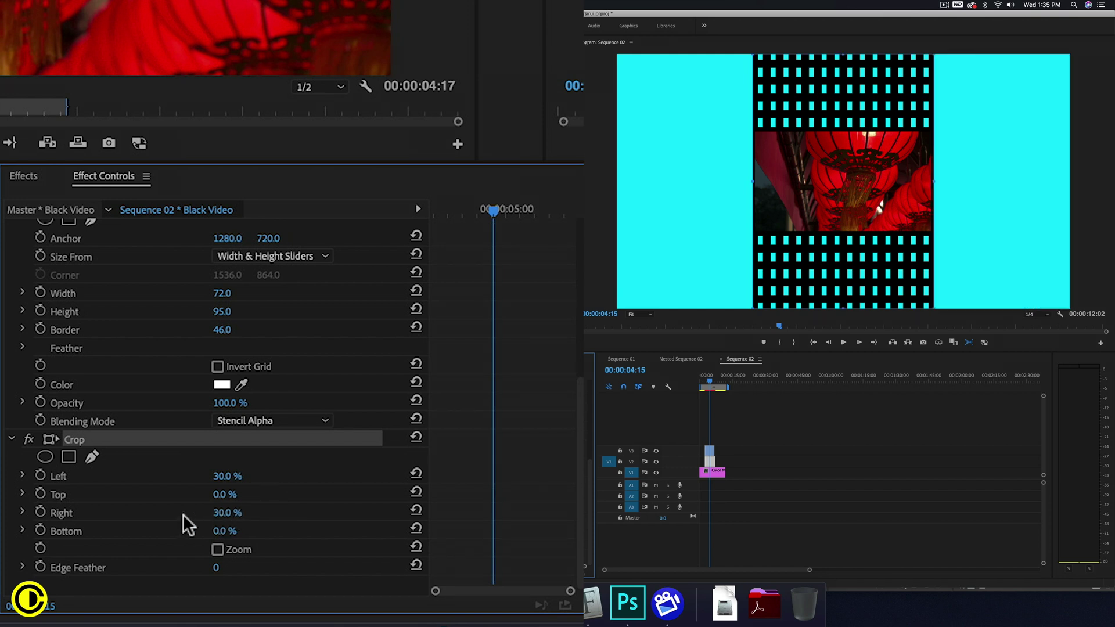
Step: Crop 23% off the top and bottom of the black layer
left_click(219, 495)
type("6")
key("Return")
left_click_drag(224, 494, 244, 494)
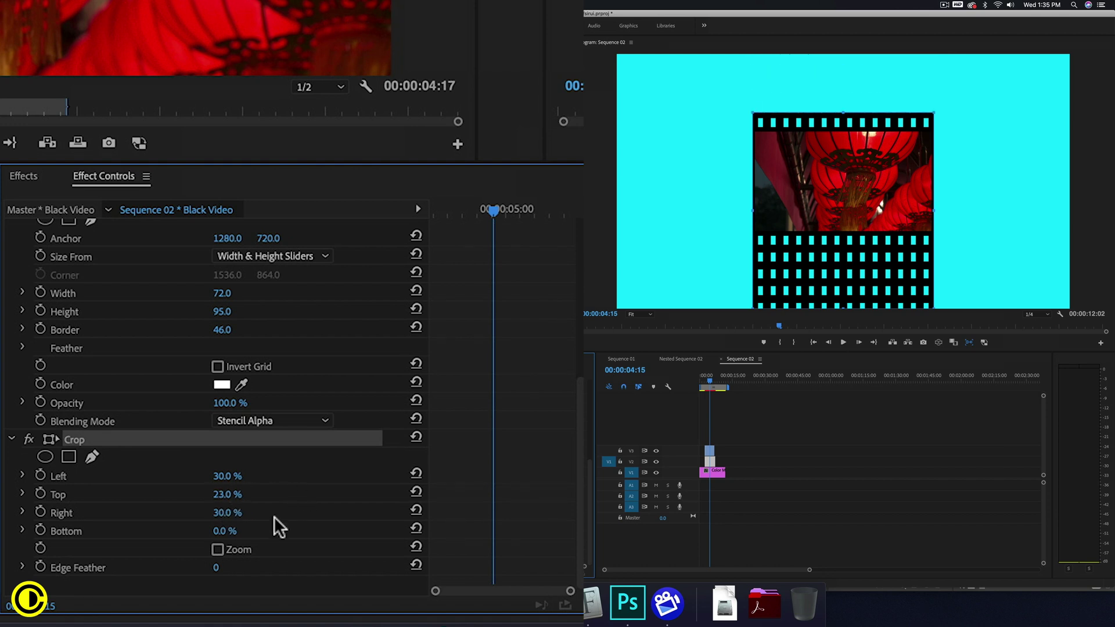
left_click_drag(223, 536, 252, 535)
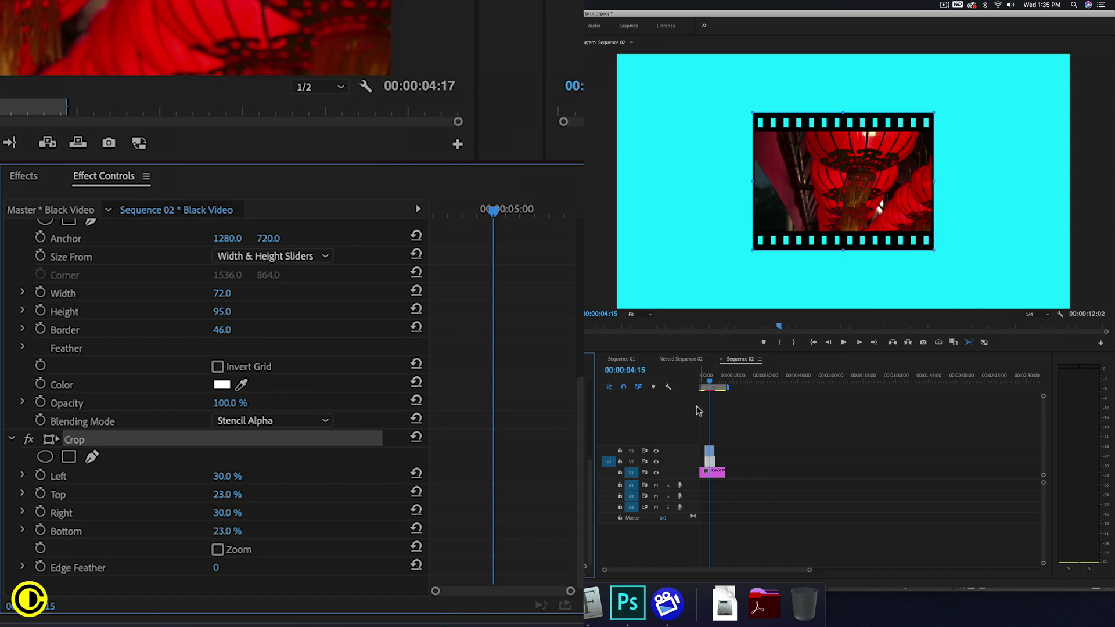
Step: Scrub and play the sequence to preview the perforated filmstrip
left_click(710, 381)
left_click_drag(711, 381, 706, 380)
key("space")
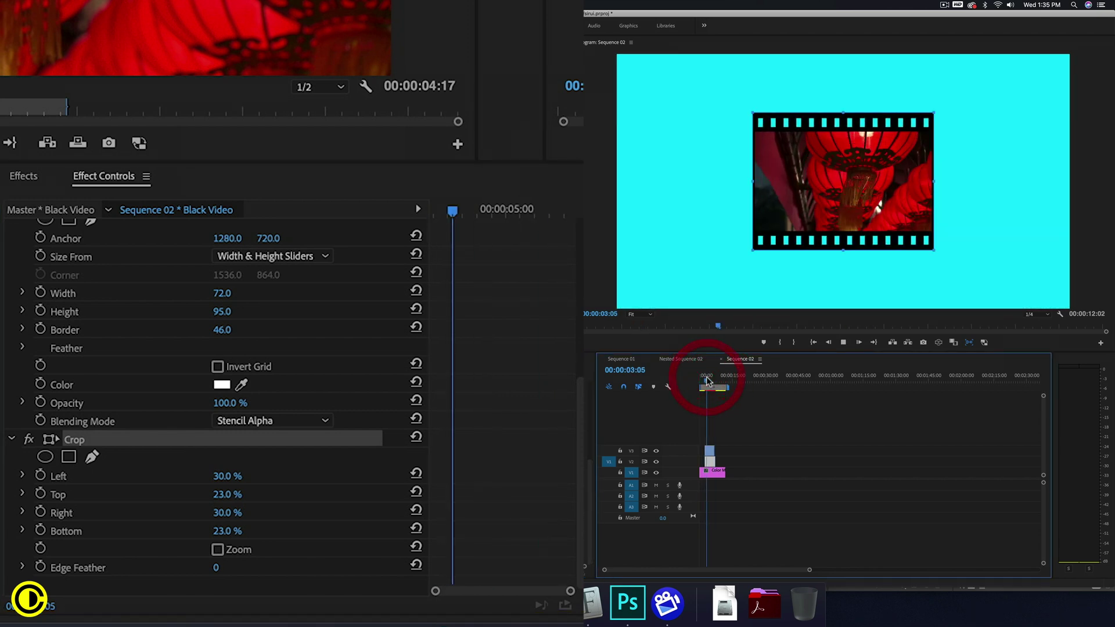
key("space")
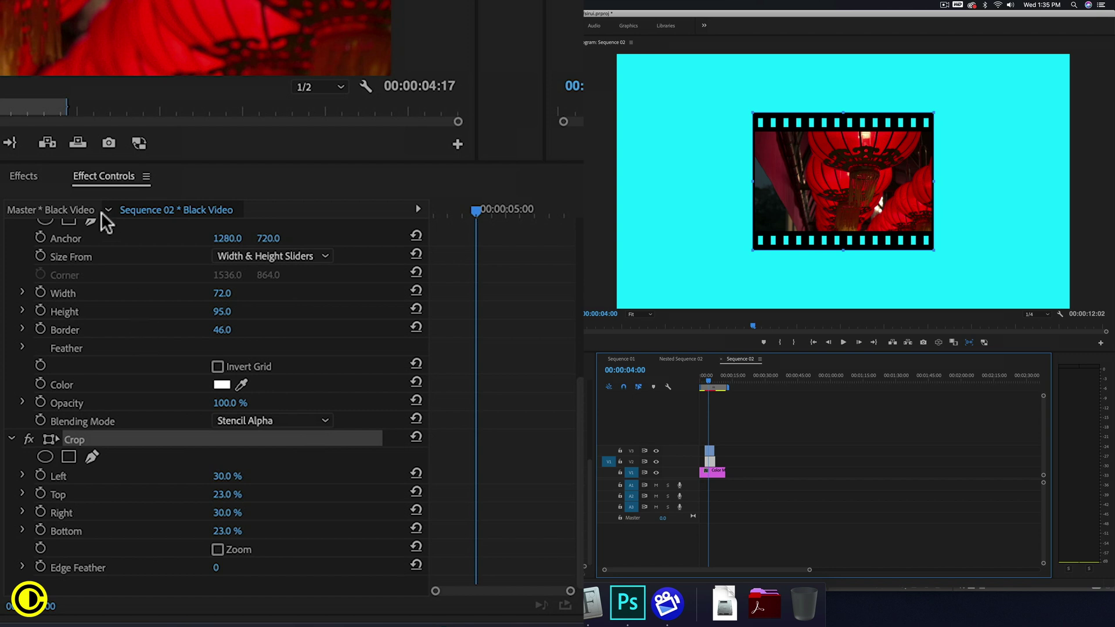
Step: Search the Effects panel for Basic 3D
left_click(34, 179)
left_click(173, 200)
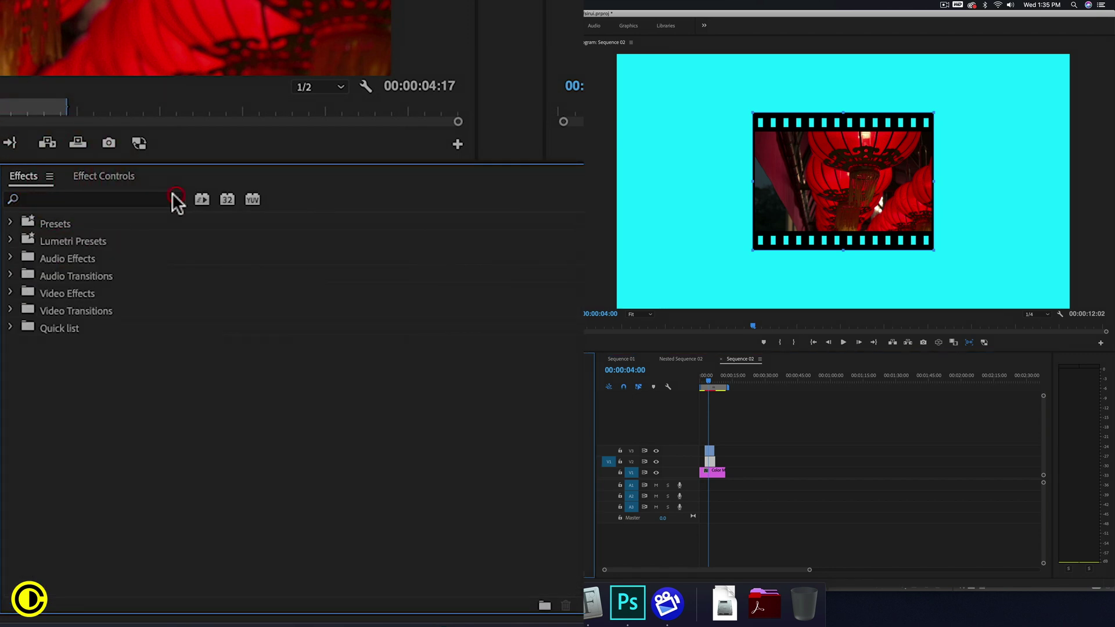
left_click(136, 200)
type("basic")
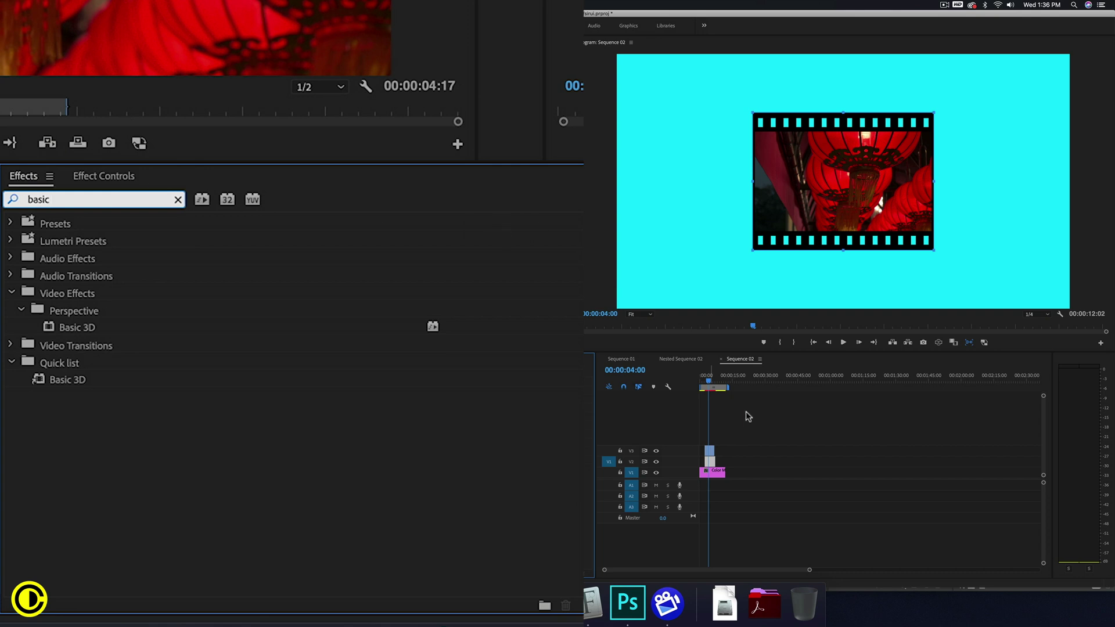
Step: Nest the V2 filmstrip clip as Nested Sequence 04 and apply Basic 3D to it
left_click_drag(742, 438, 712, 459)
left_click(709, 463)
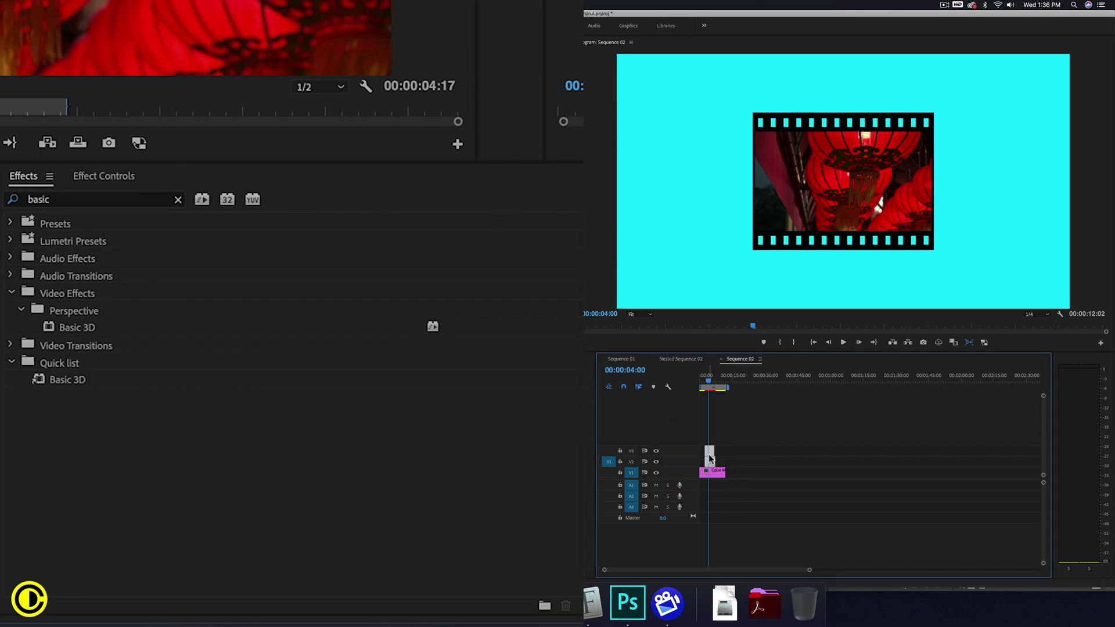
right_click(709, 458)
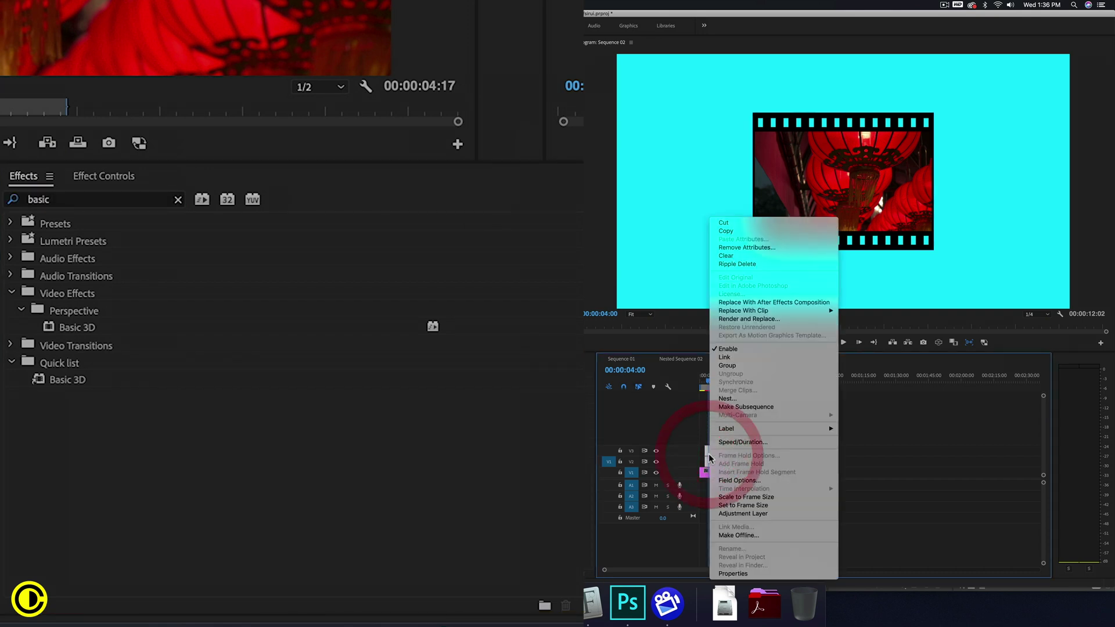
left_click(727, 398)
left_click(551, 80)
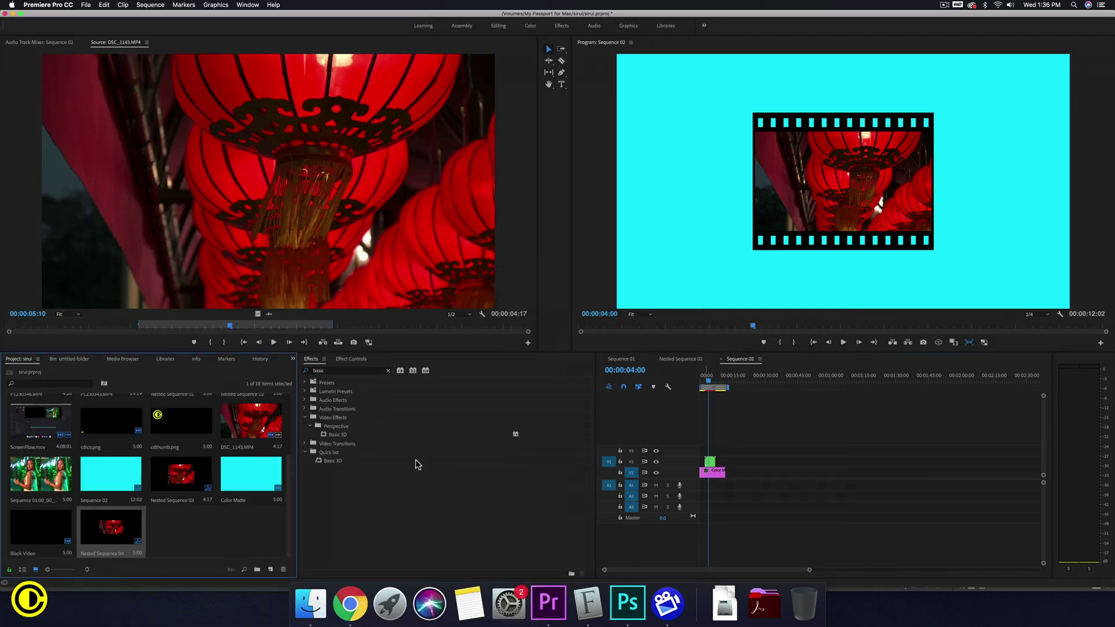
left_click_drag(328, 435, 709, 463)
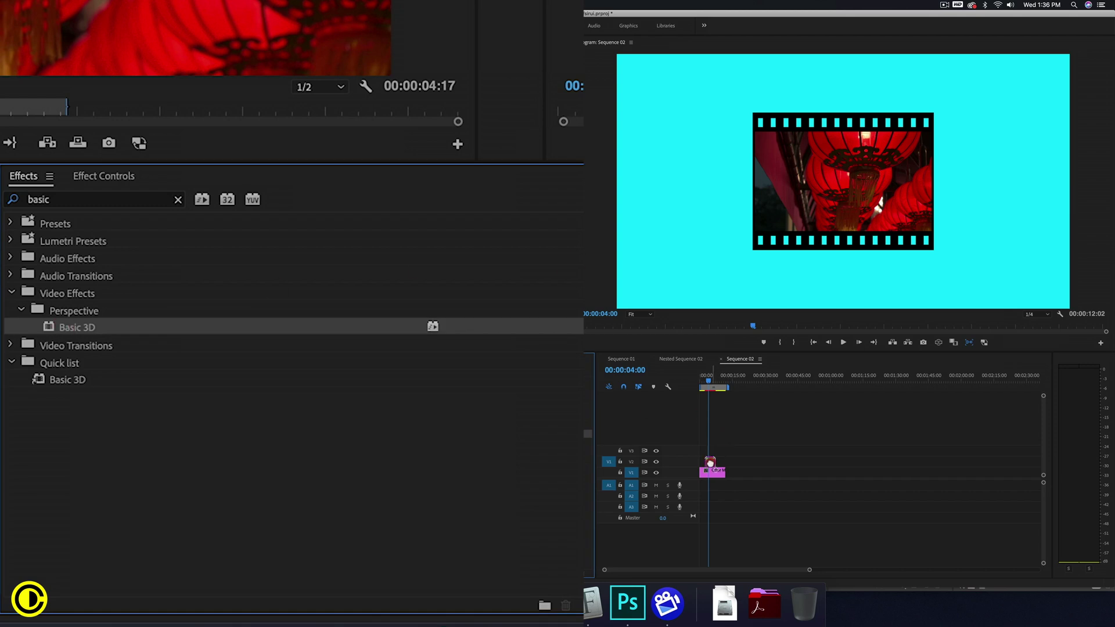
Step: Set Basic 3D Swivel to -37° and Tilt to -47°, then play back the tilted filmstrip
left_click(111, 177)
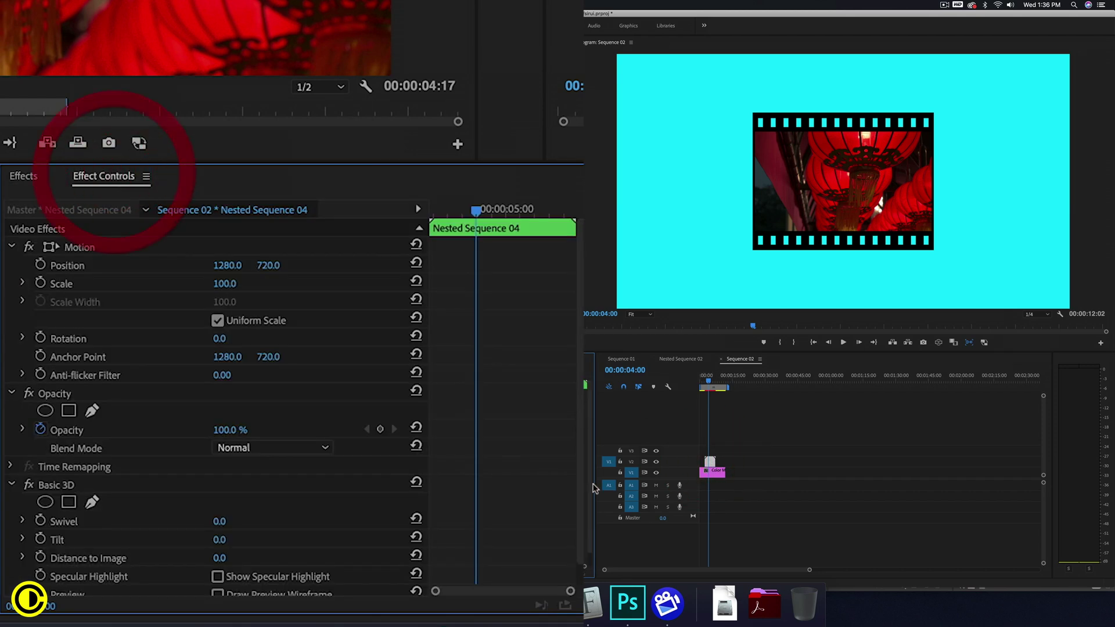
scroll(322, 475, "down", 1)
left_click_drag(223, 494, 242, 510)
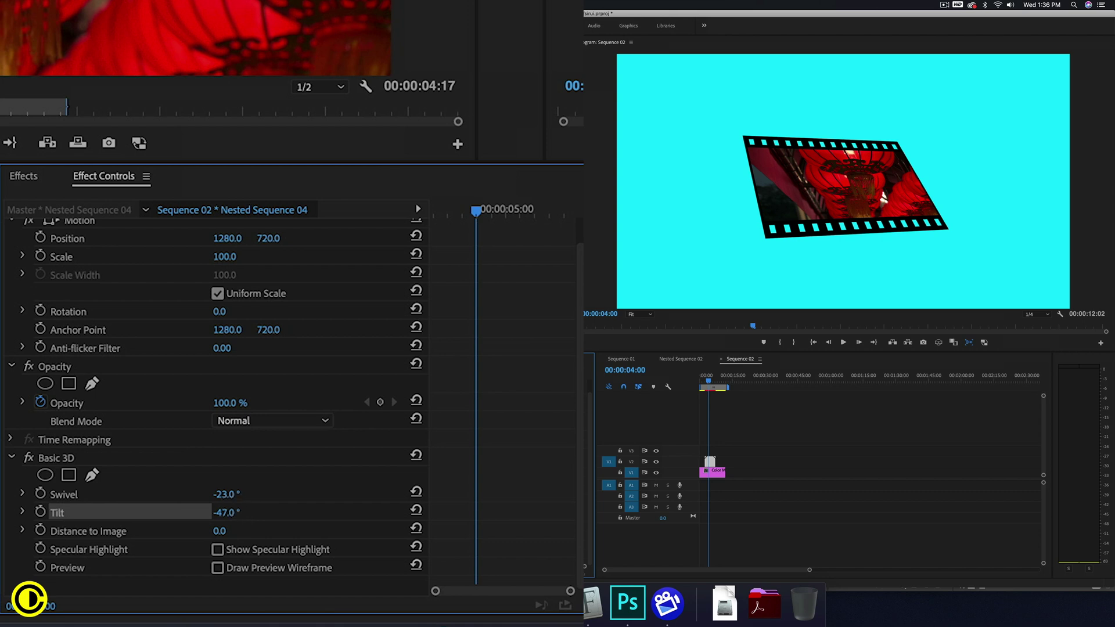
left_click(226, 494)
type("-38")
key("Return")
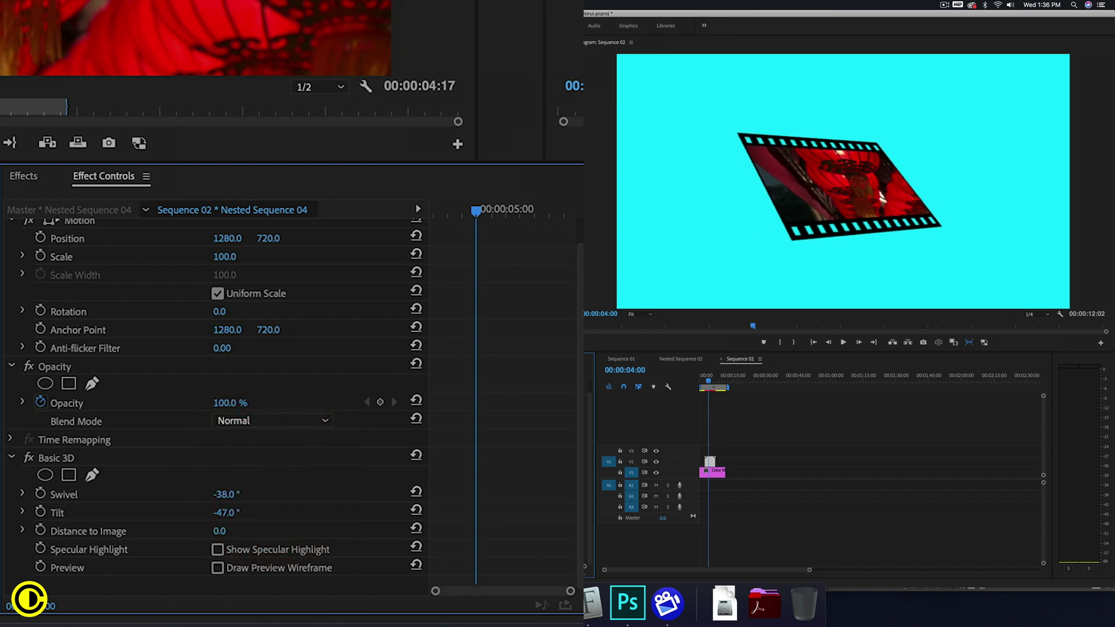
left_click_drag(241, 495, 242, 495)
left_click(706, 385)
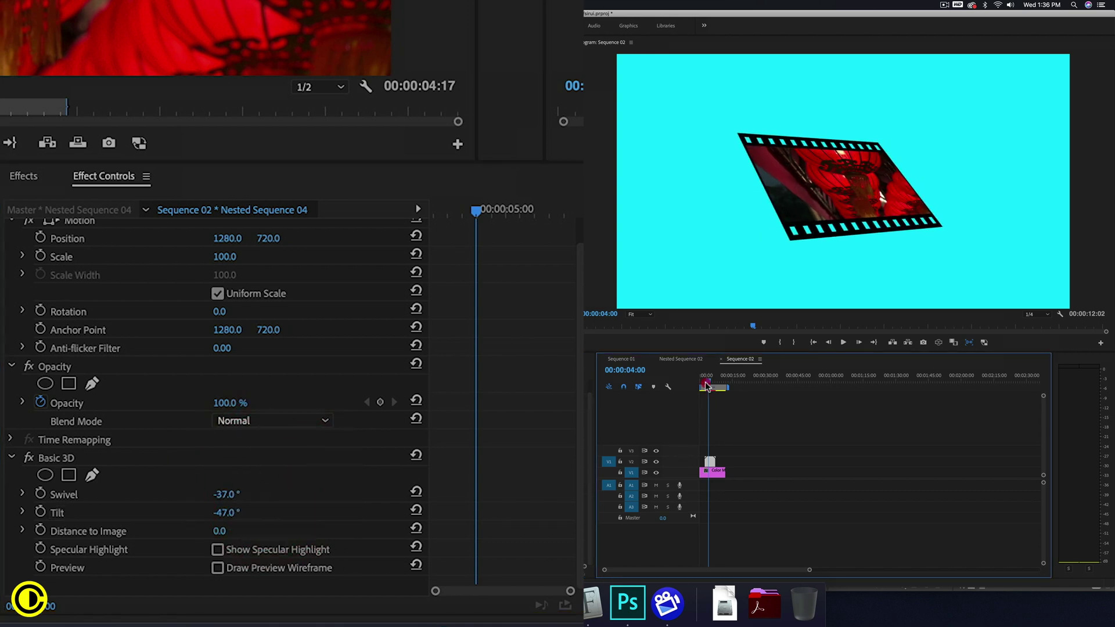
key("space")
key("space")
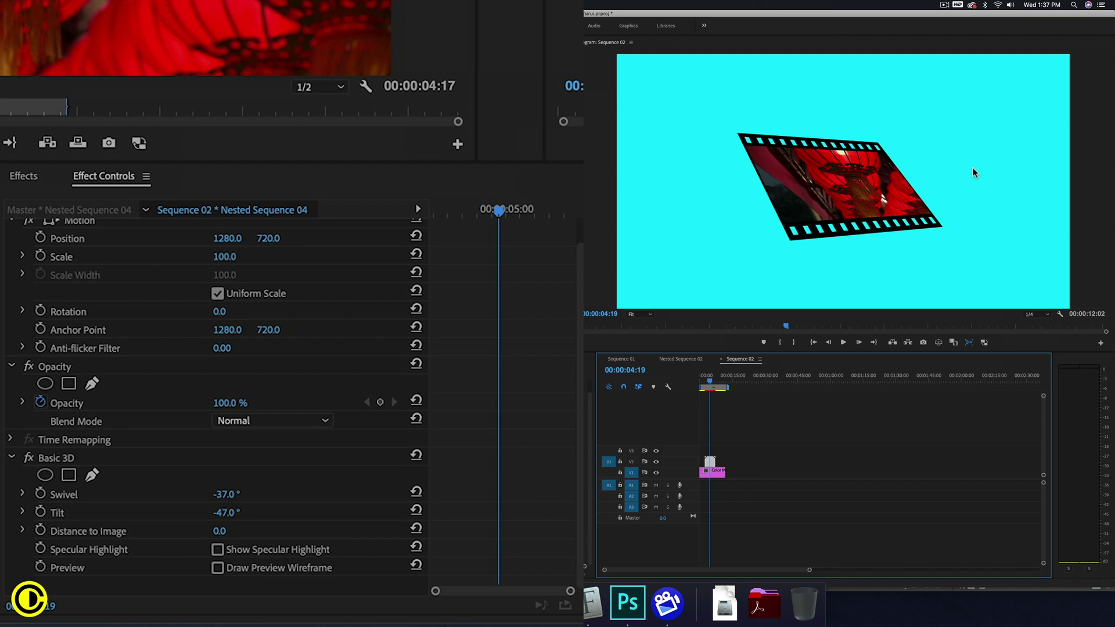